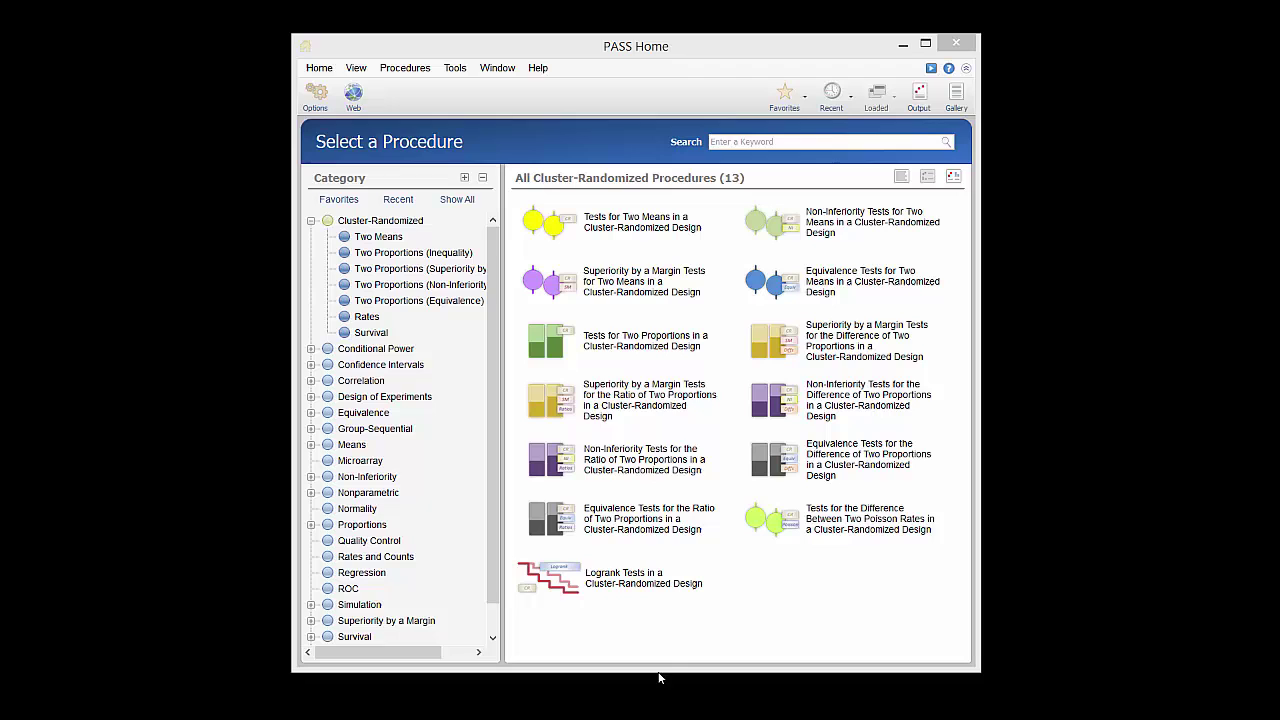
# Step: Open Tests for Two Means in a Cluster-Randomized Design and show its Solve For choices
pyautogui.click(643, 236)
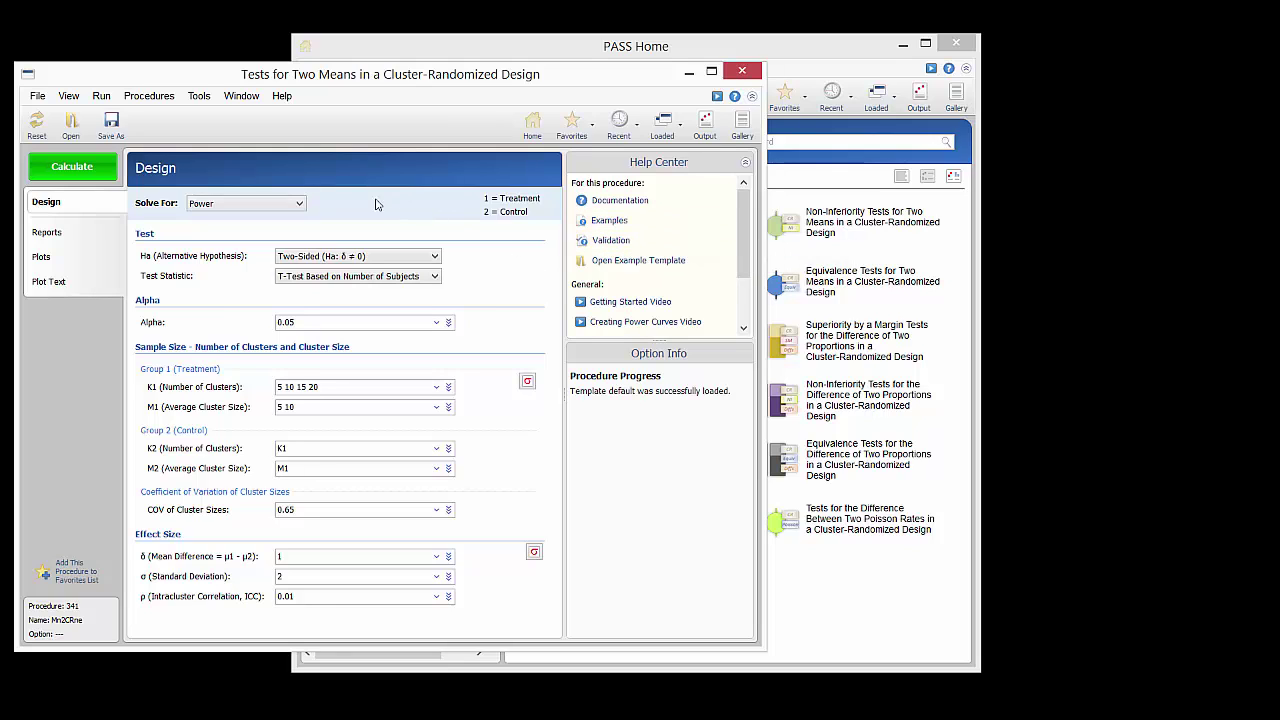
pyautogui.click(296, 205)
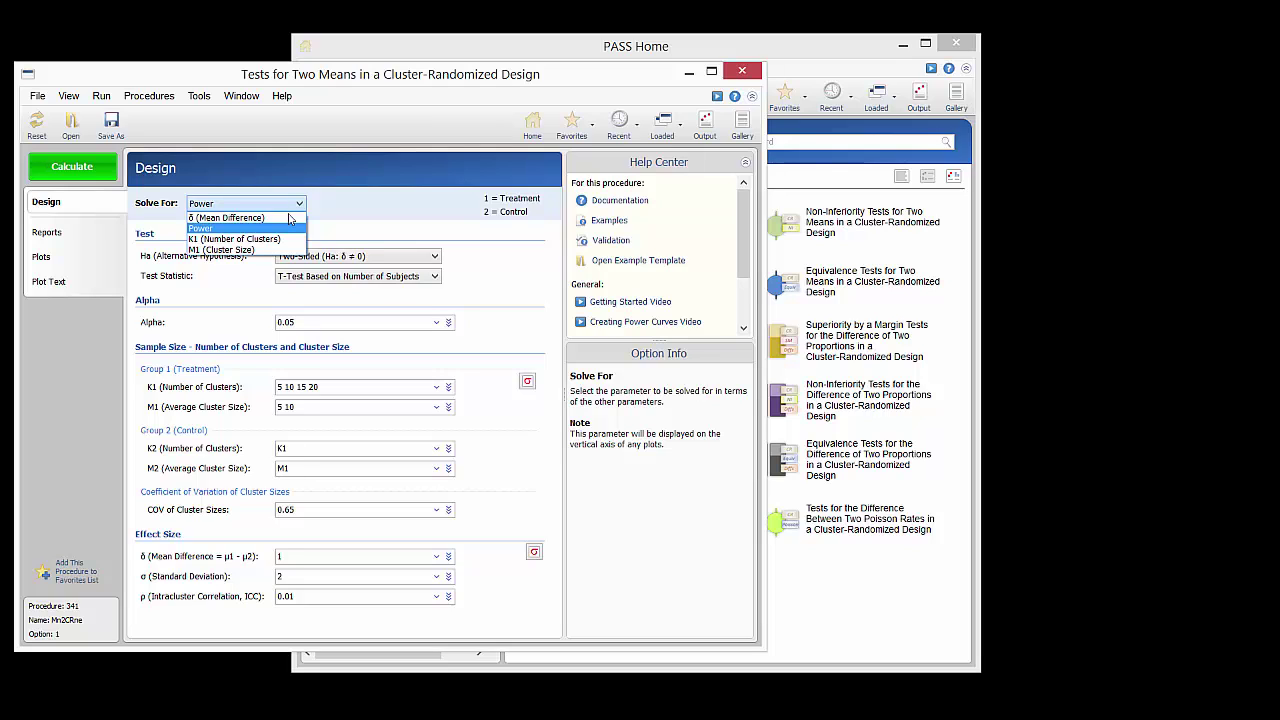
# Step: Solve for K1 (Number of Clusters) and set M1 to 5 to 25 by 5
pyautogui.click(279, 240)
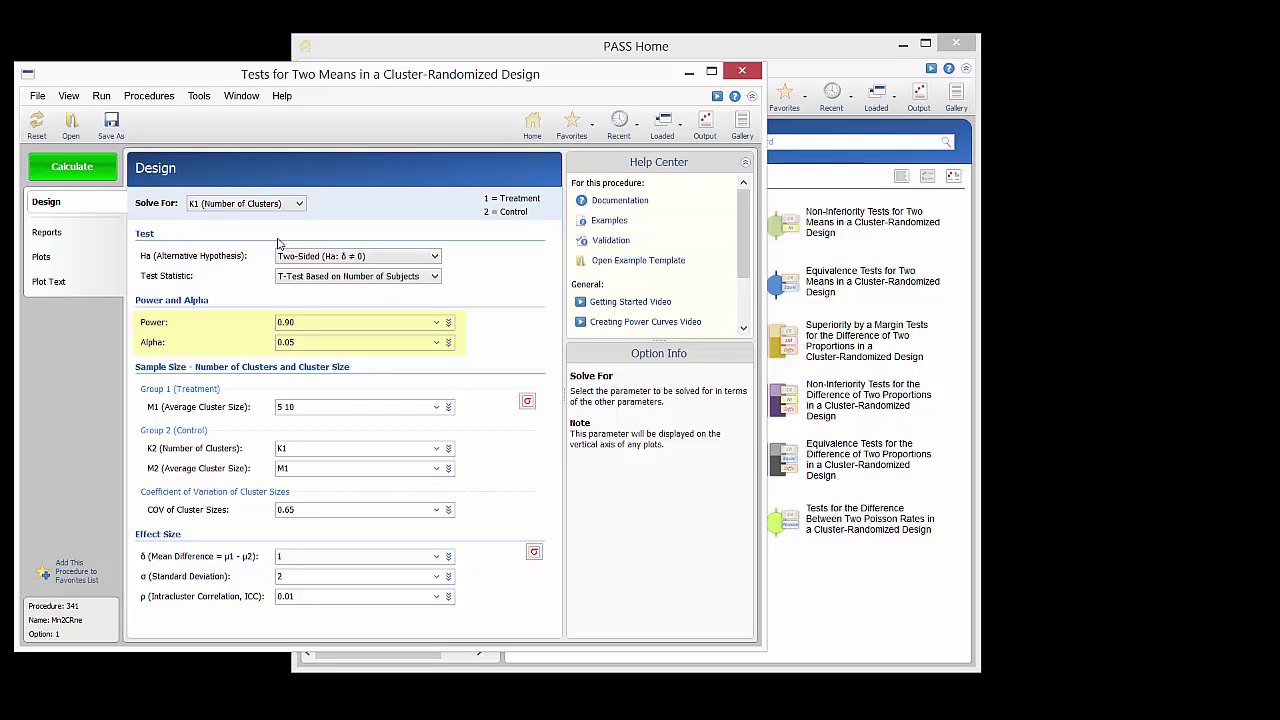
pyautogui.click(344, 406)
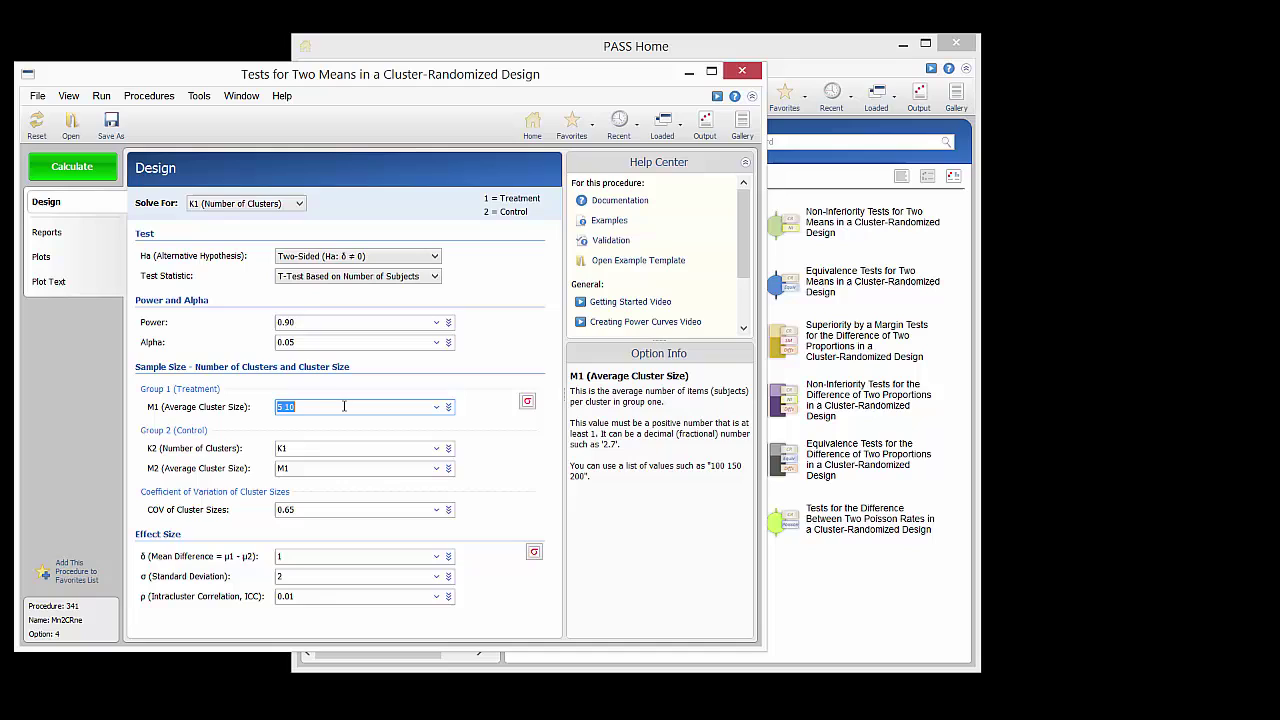
pyautogui.write('5 to 25 by 5')
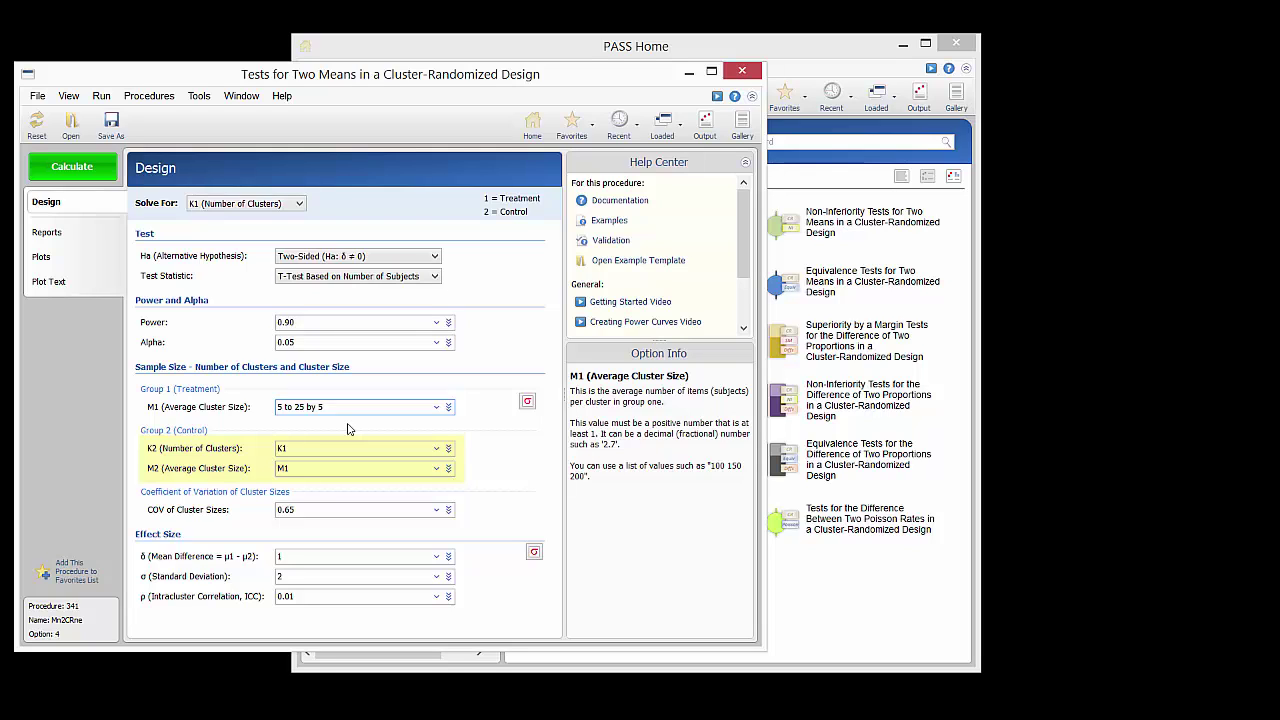
# Step: Set COV to 0.4 to 0.7 by 0.1 and the mean difference δ to 16.2
pyautogui.click(308, 512)
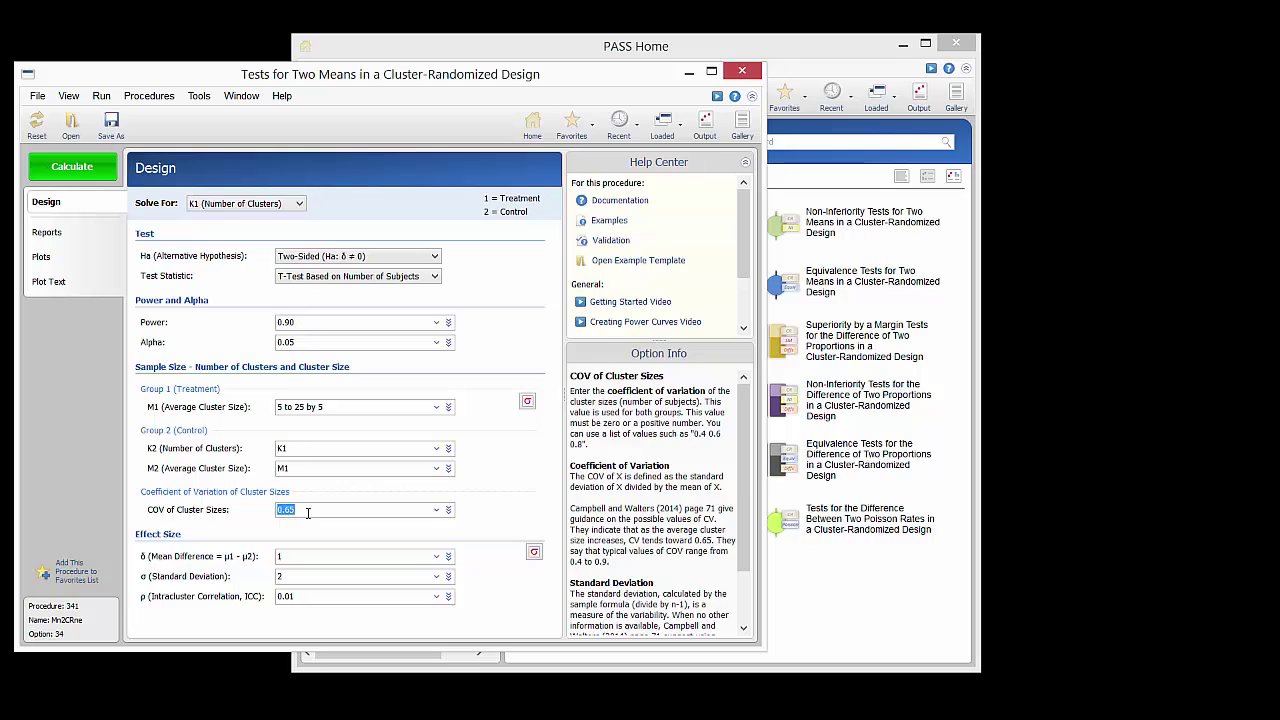
pyautogui.write('0.4 to 0.9')
pyautogui.write(' by 0.1')
pyautogui.click(300, 556)
pyautogui.click(300, 556)
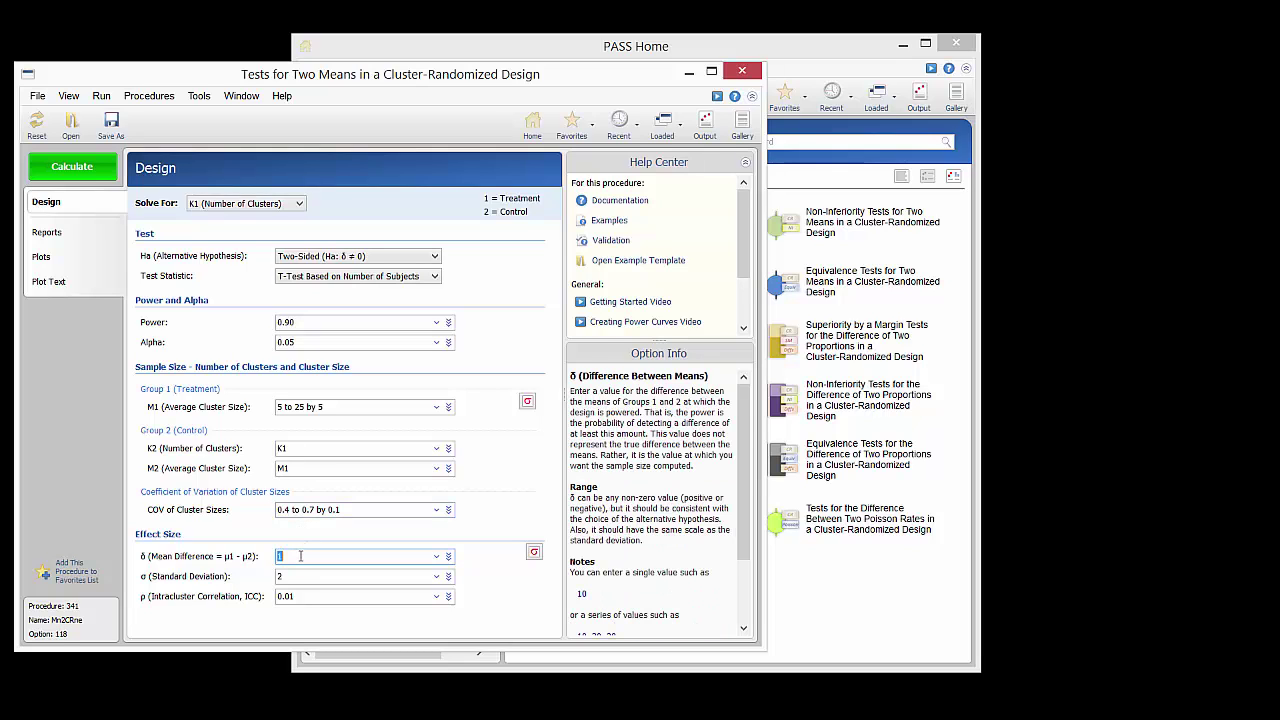
pyautogui.write('16.2')
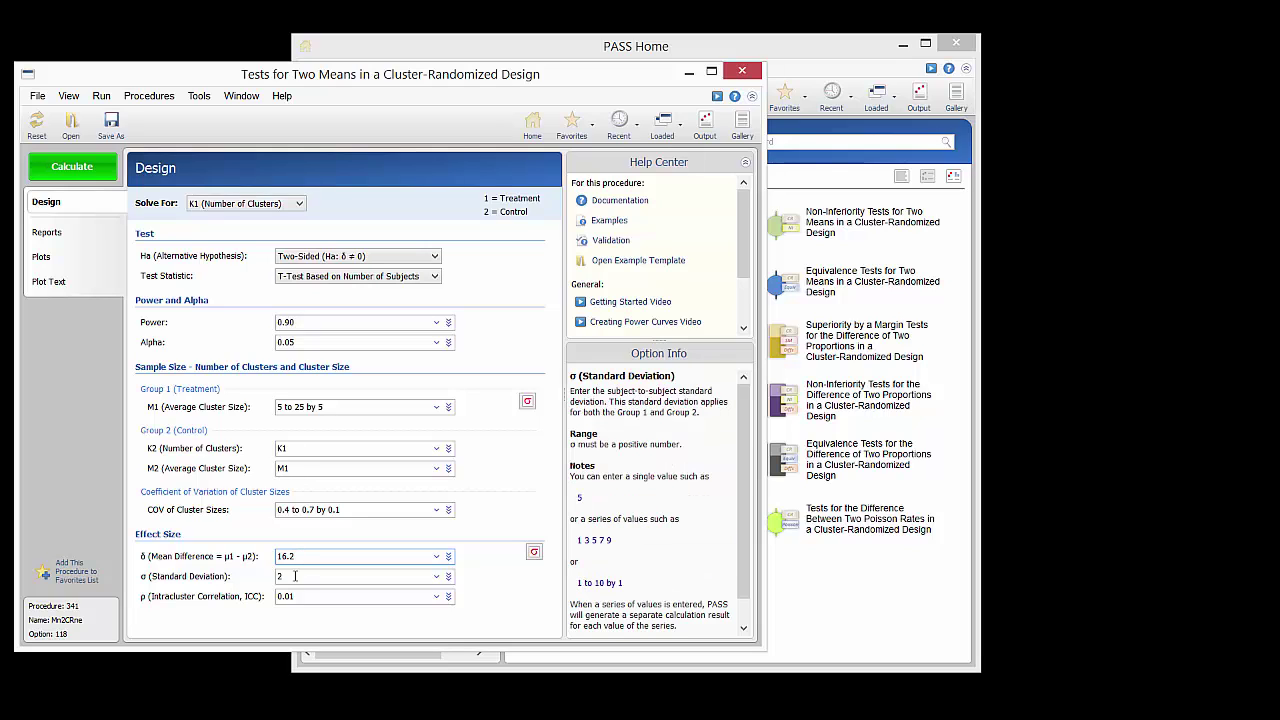
# Step: Set σ to 20 30 40 50 and ICC to 0.027
pyautogui.click(294, 576)
pyautogui.write('20')
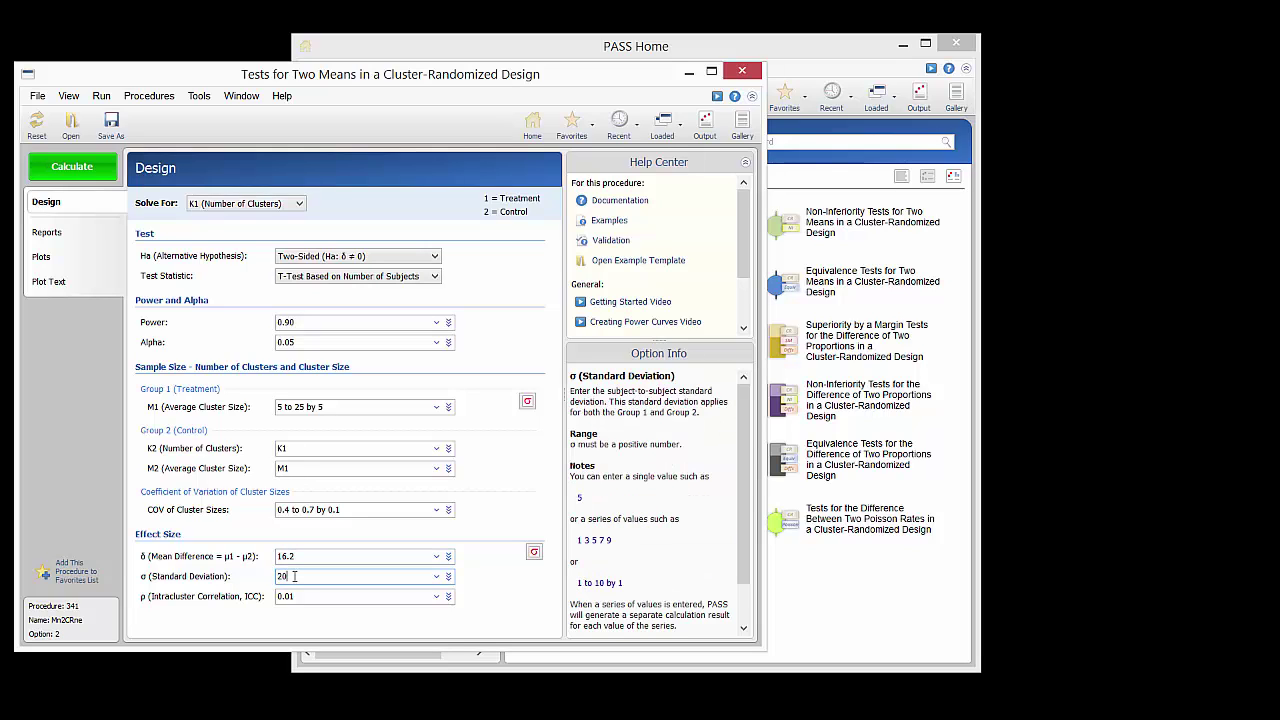
pyautogui.write(' 30 40 50')
pyautogui.press('Tab')
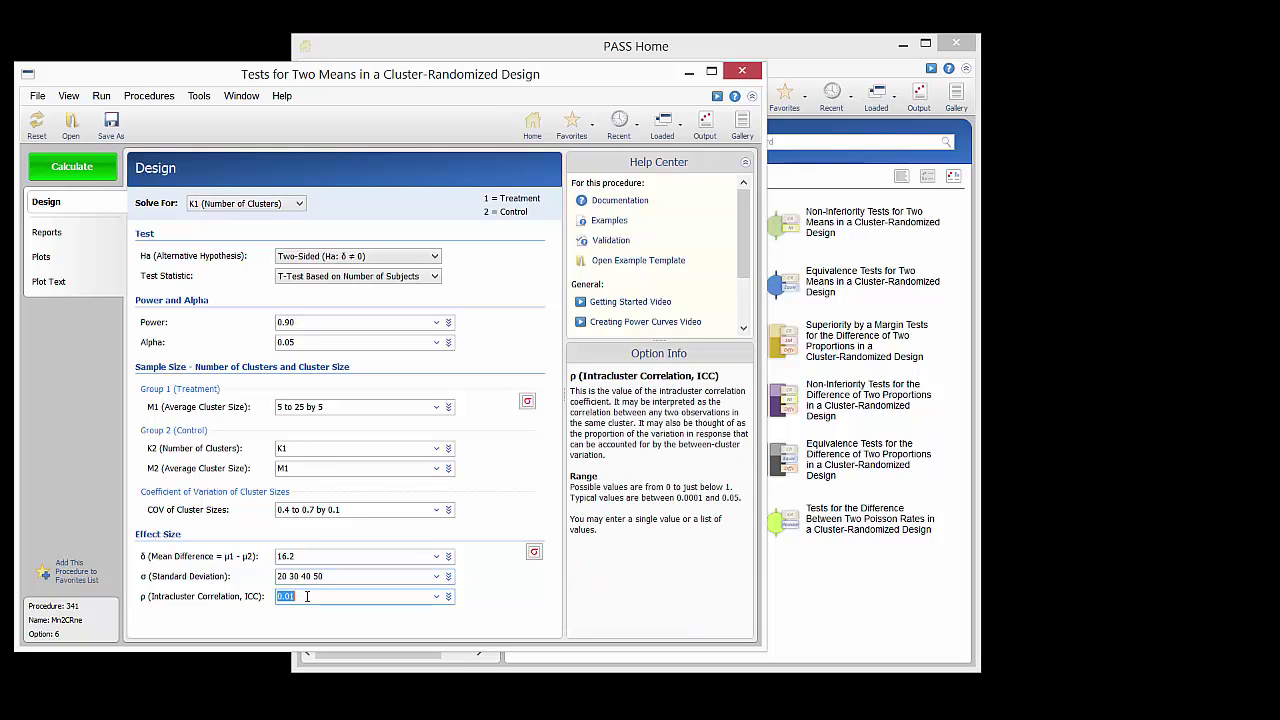
pyautogui.write('0.027')
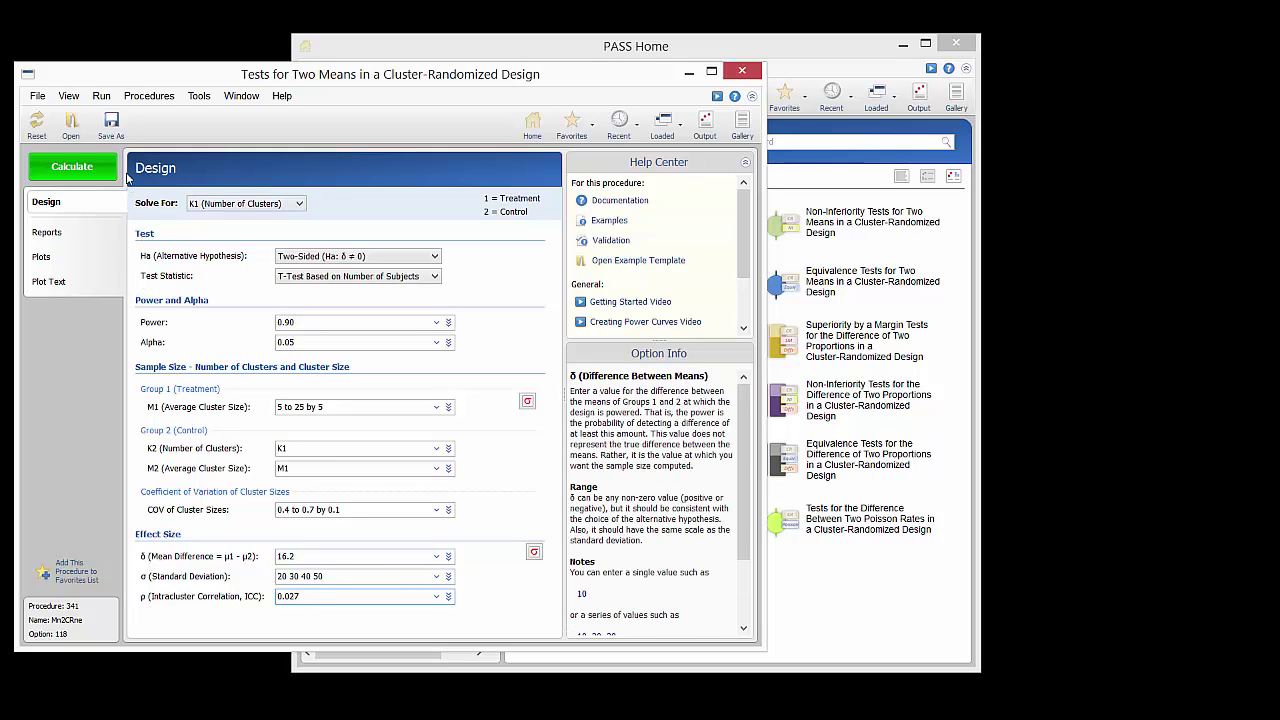
# Step: Calculate the design and scroll the report from the numeric results to the summary statements
pyautogui.click(89, 173)
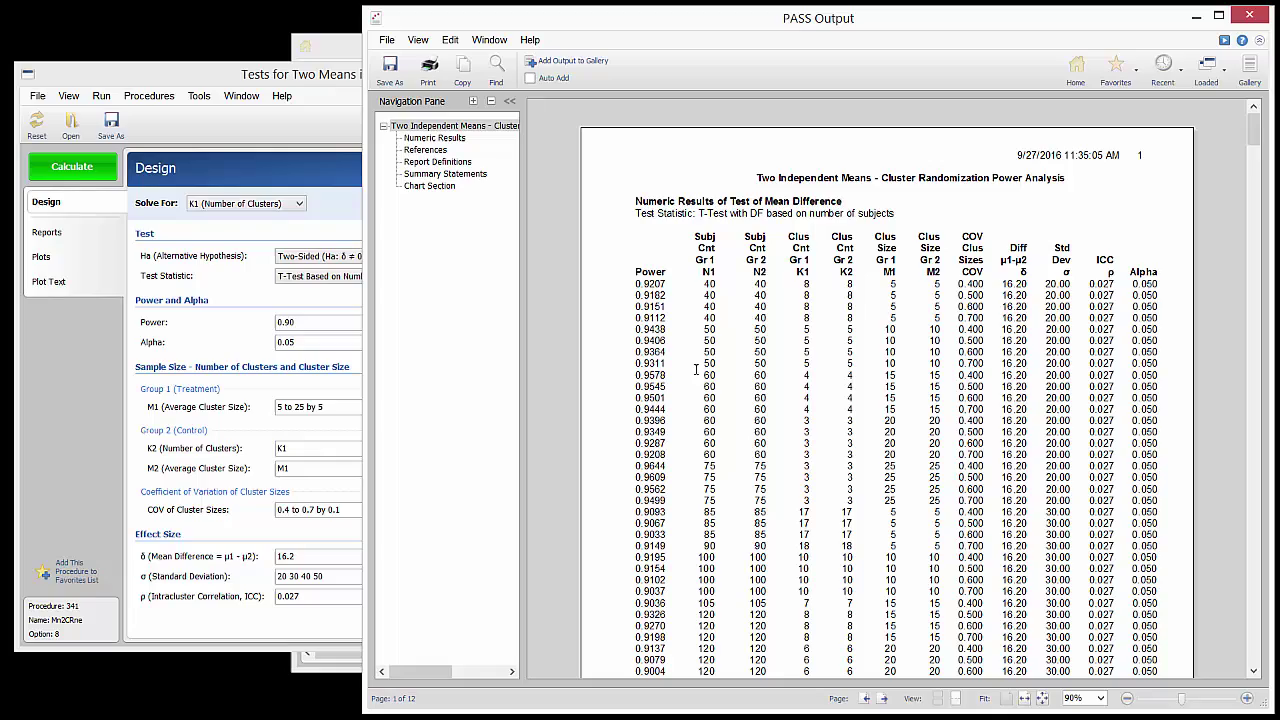
pyautogui.scroll(-10, 720, 368)
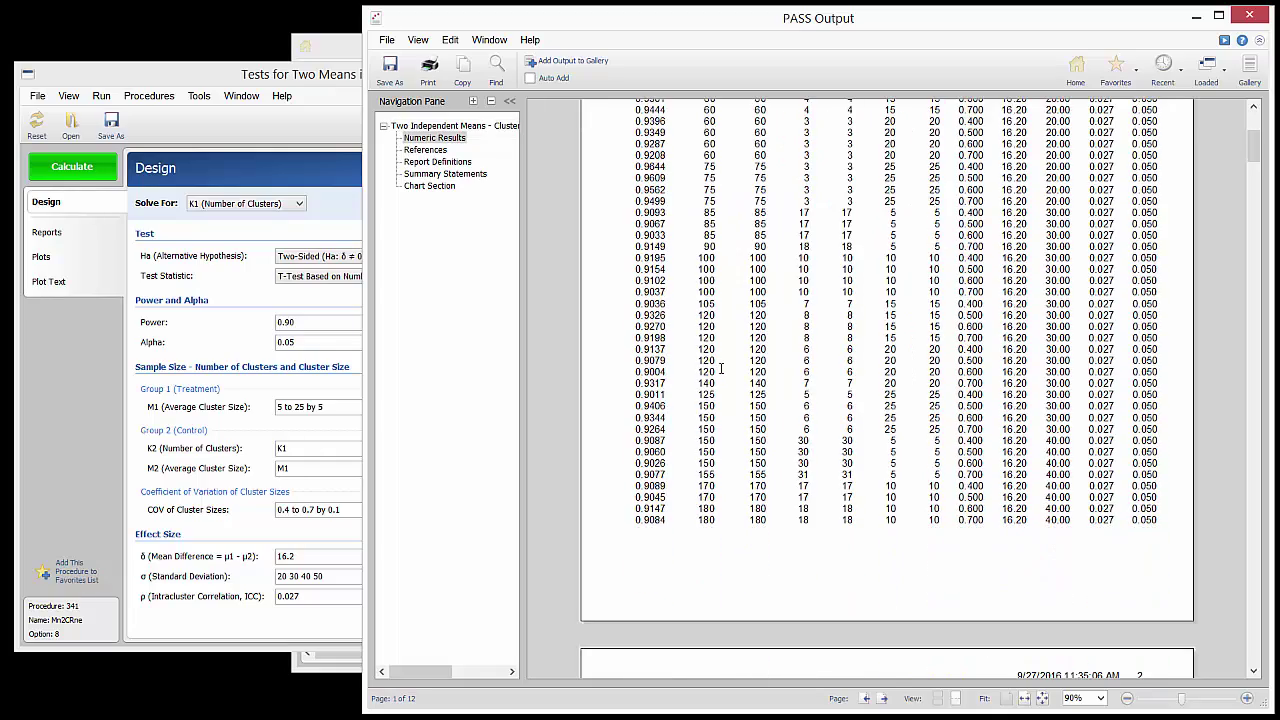
pyautogui.scroll(-4, 720, 368)
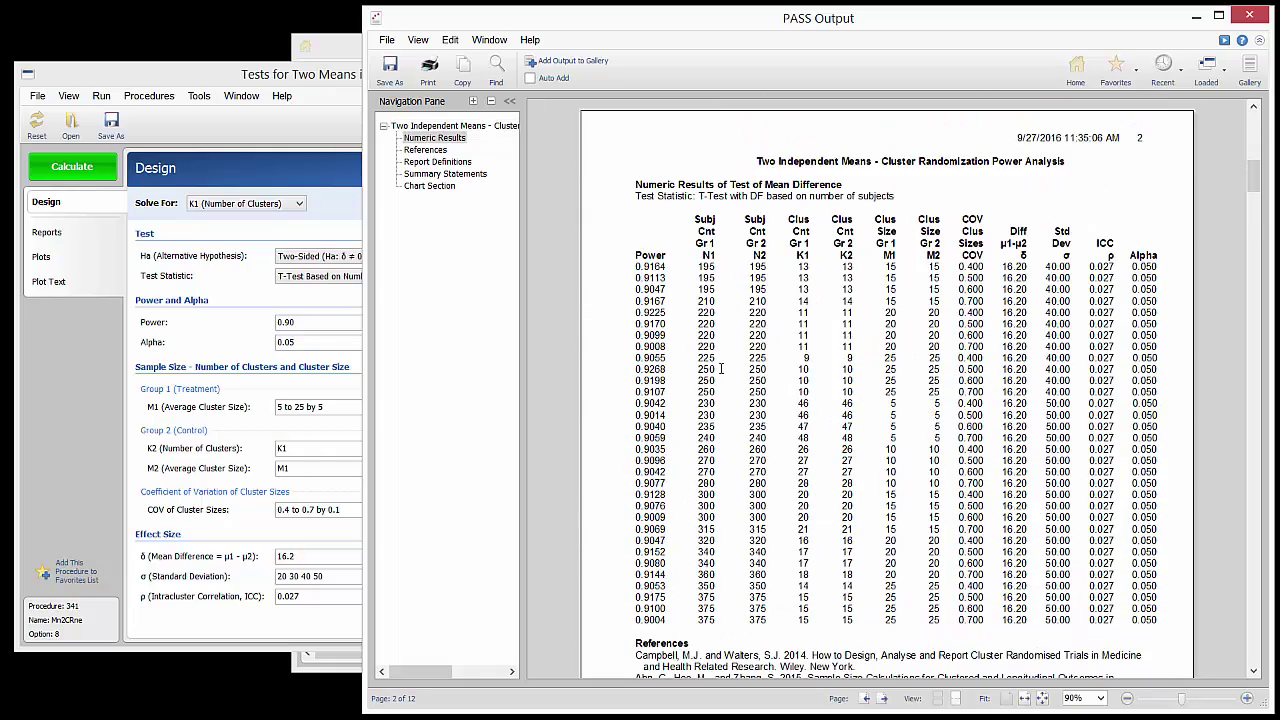
pyautogui.scroll(-15, 720, 368)
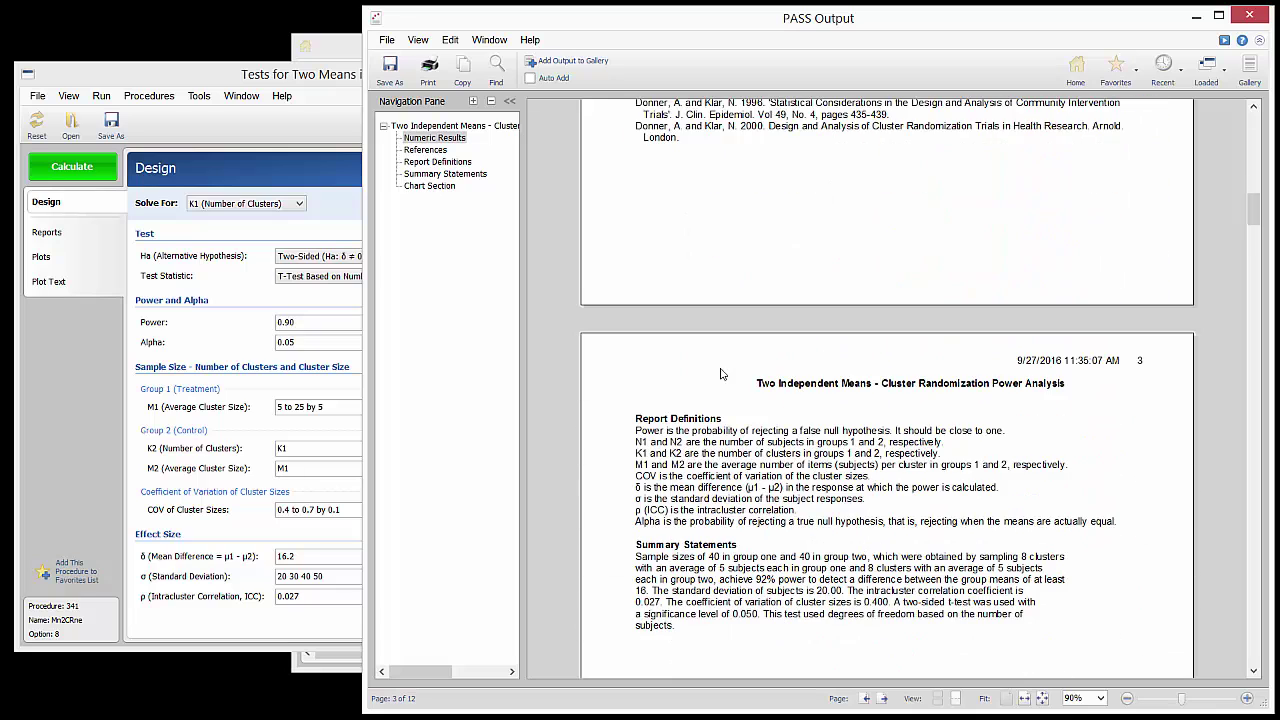
# Step: Scroll past the K1 vs M1 by CV line charts to the 3-D K1 surface charts
pyautogui.scroll(-18, 720, 368)
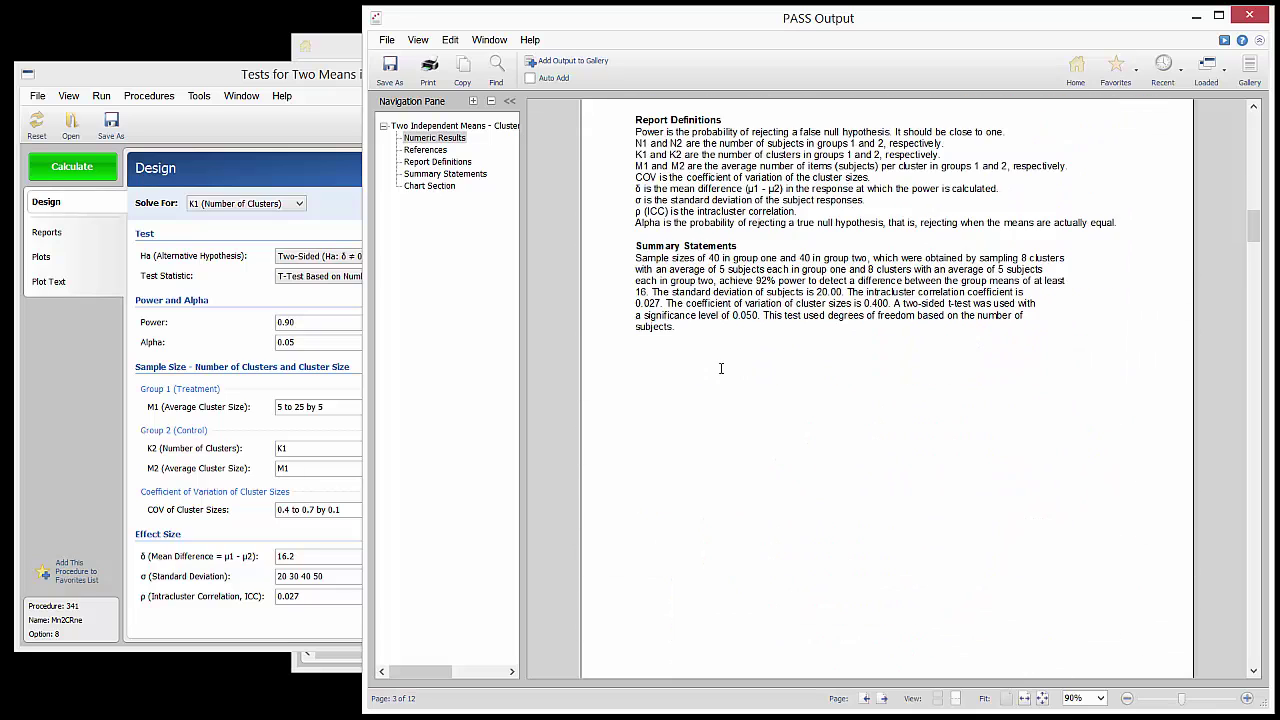
pyautogui.scroll(-18, 720, 370)
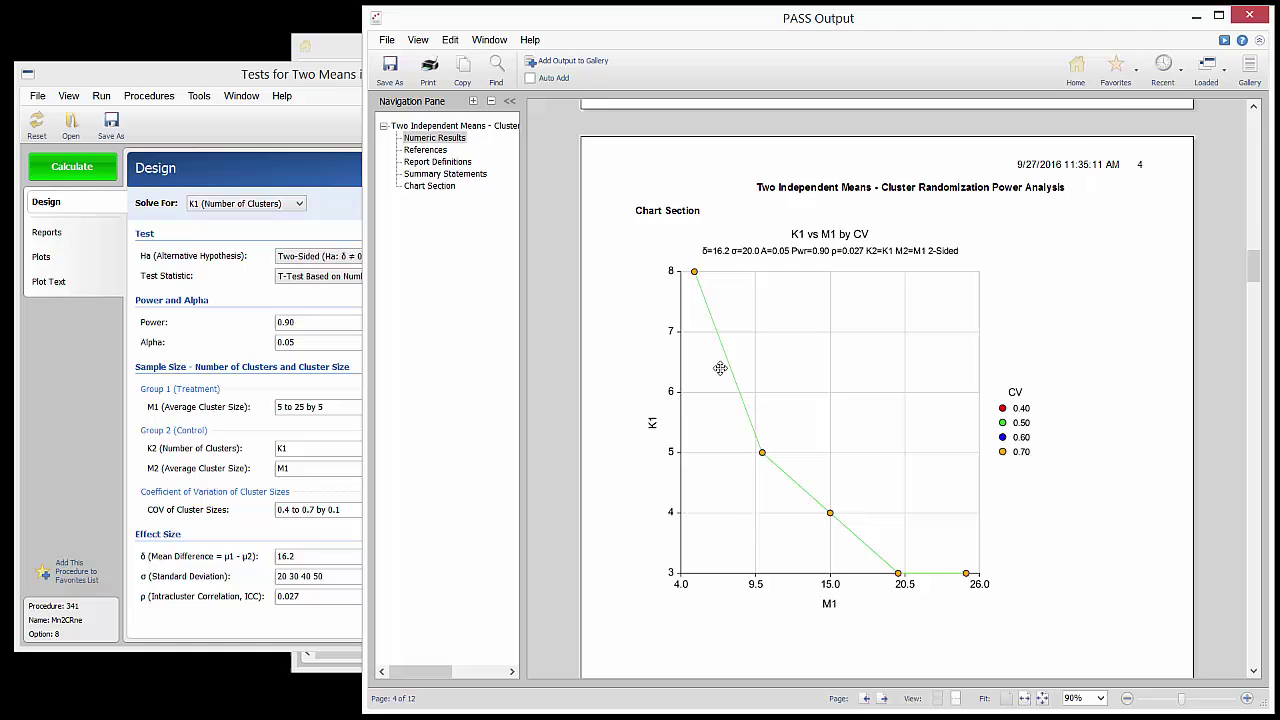
pyautogui.scroll(-18, 720, 368)
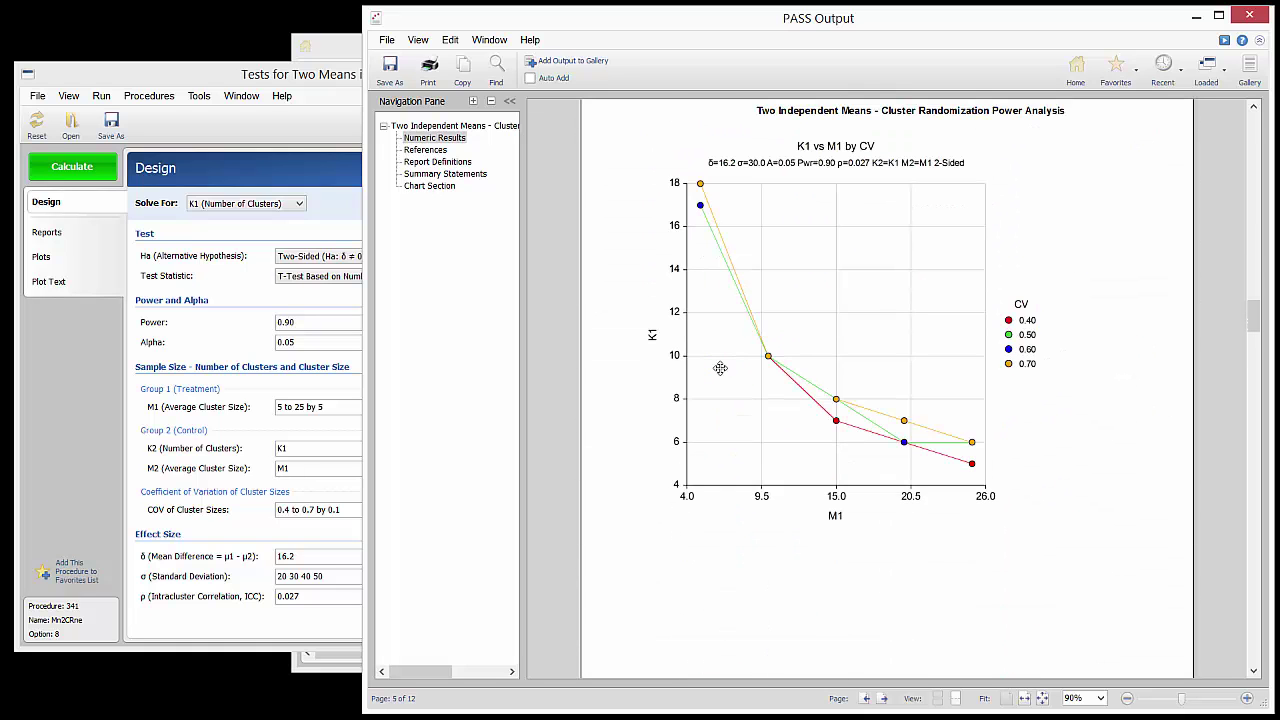
pyautogui.scroll(-18, 720, 368)
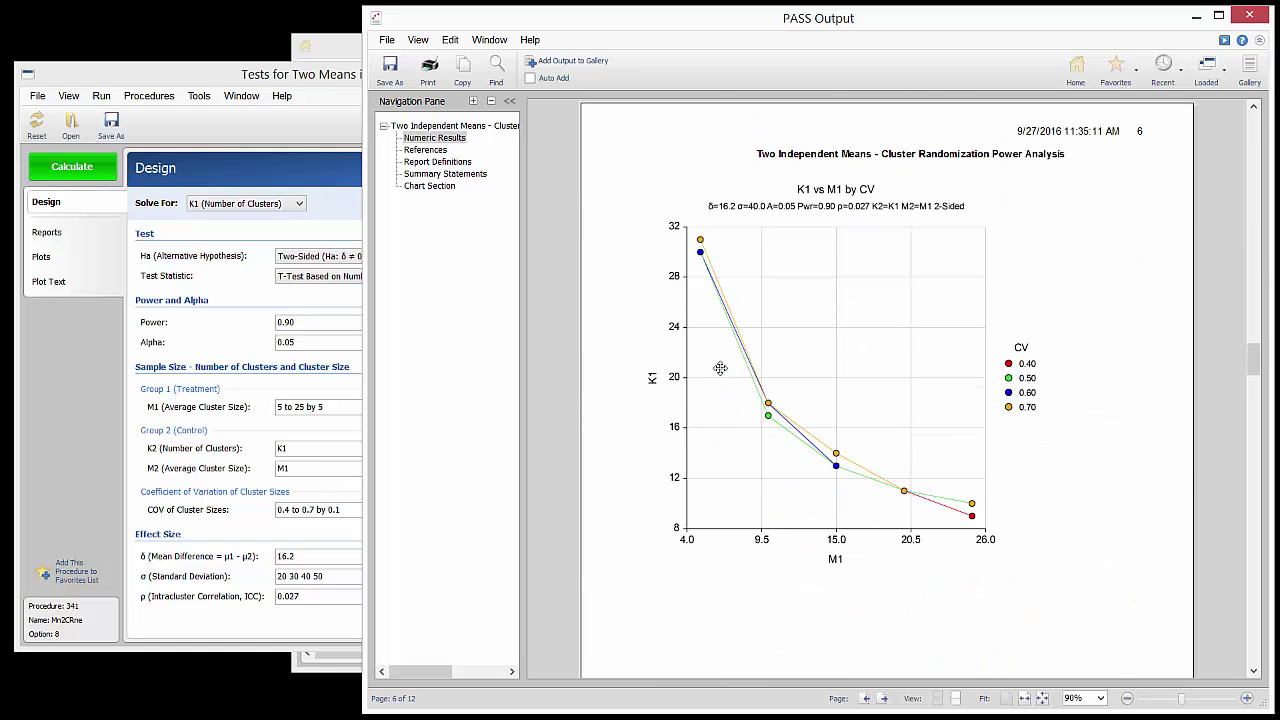
pyautogui.scroll(-9, 720, 368)
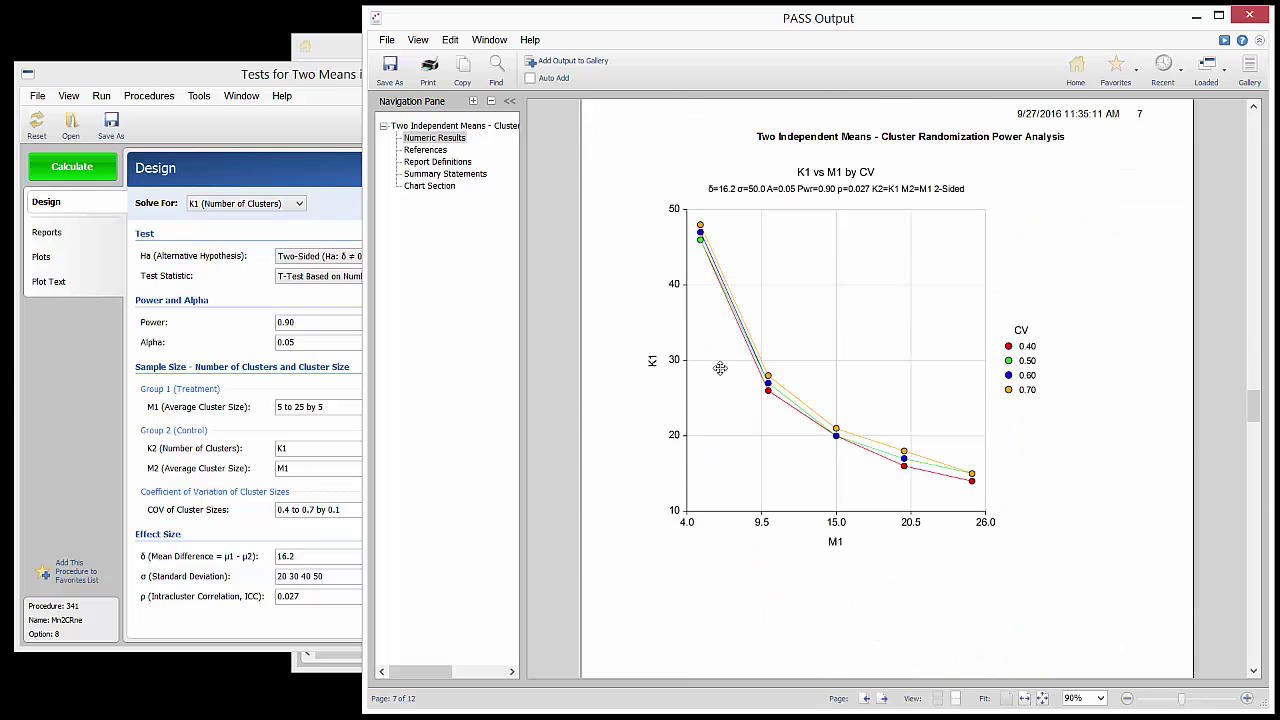
pyautogui.scroll(-15, 720, 368)
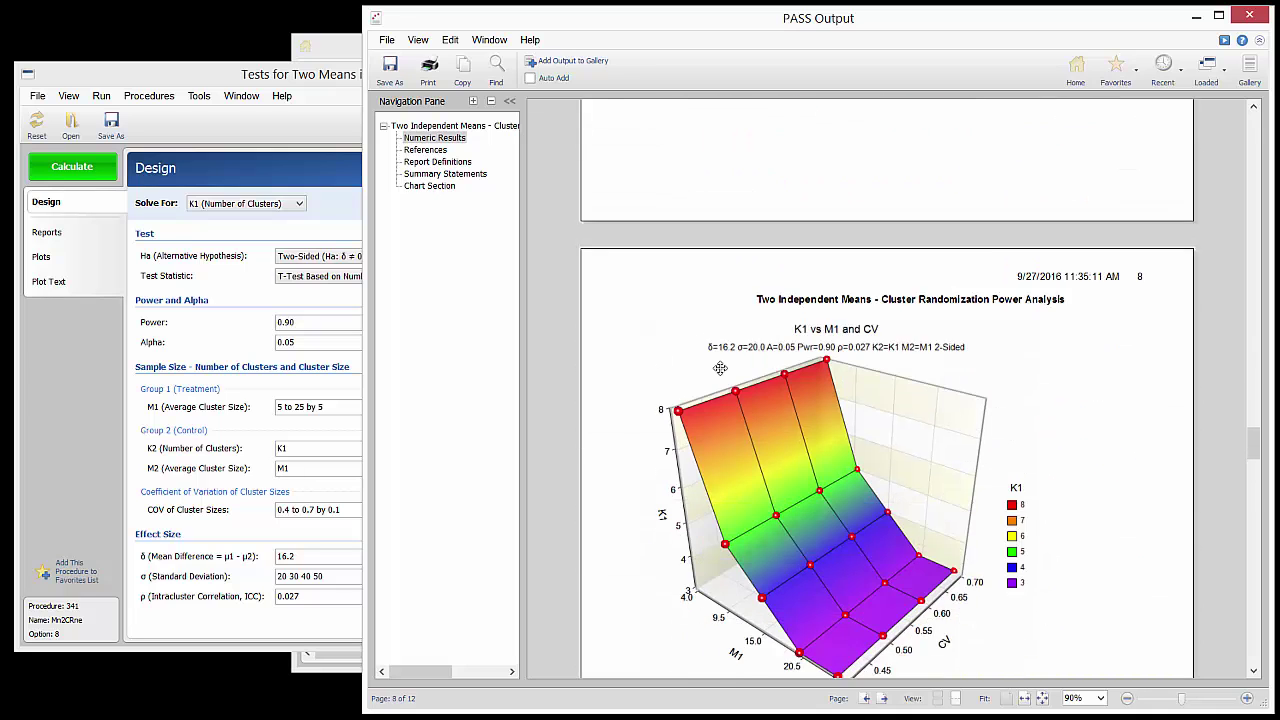
pyautogui.scroll(-15, 720, 368)
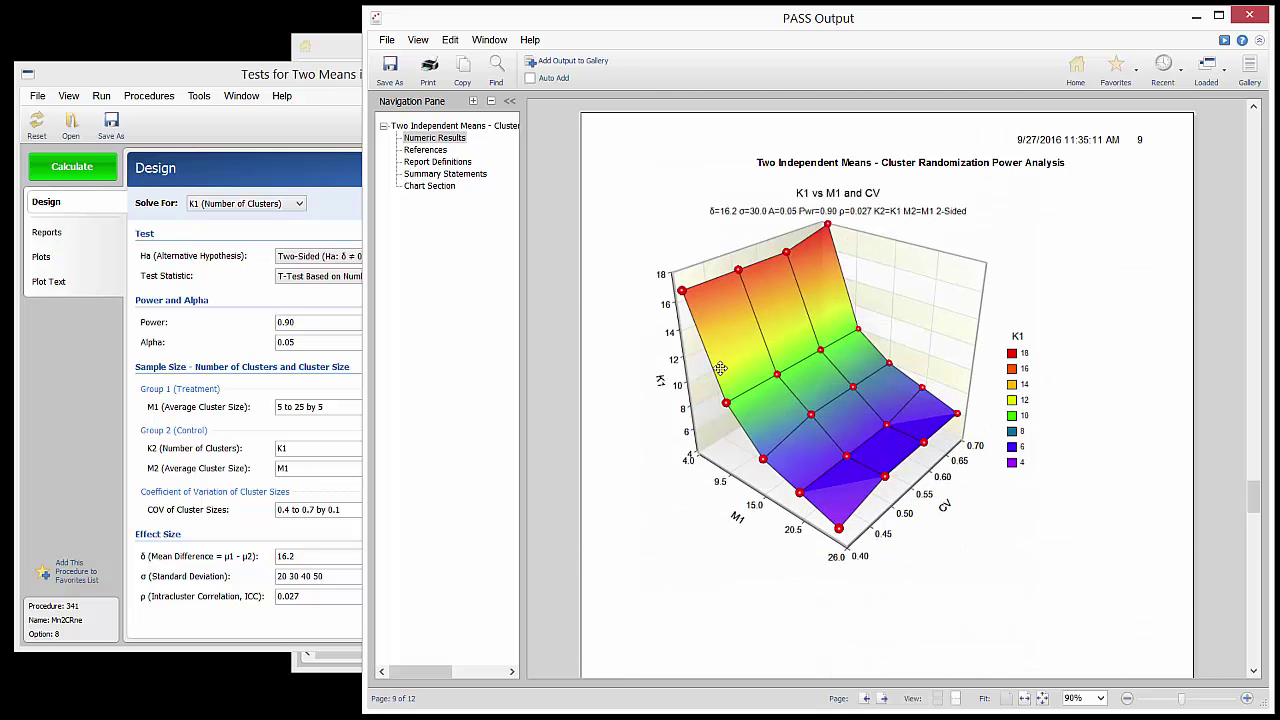
pyautogui.scroll(-15, 720, 368)
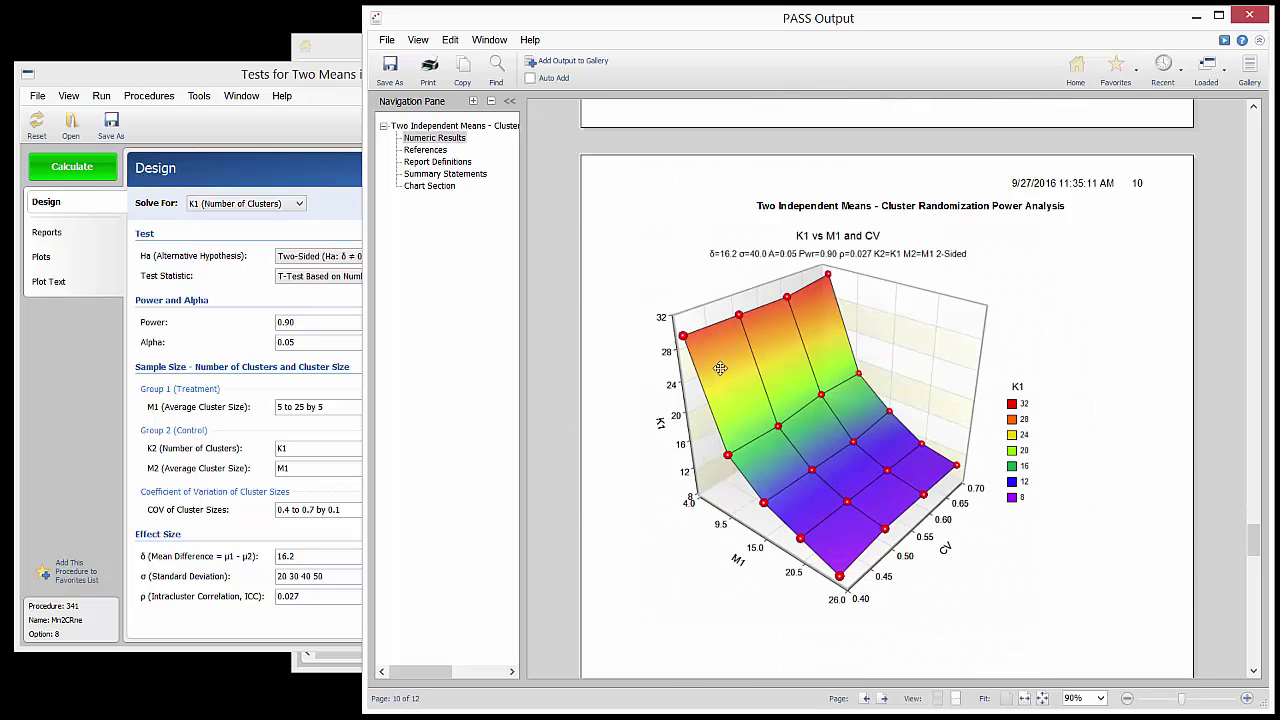
pyautogui.scroll(-15, 720, 368)
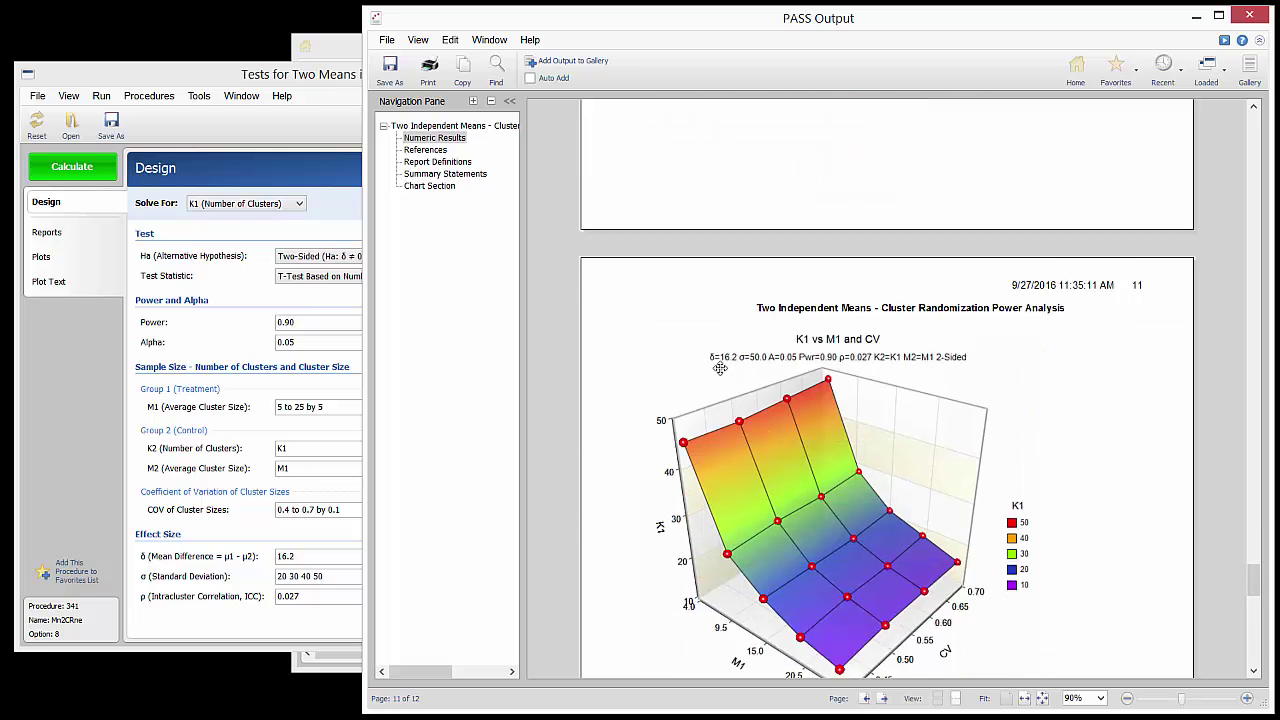
pyautogui.scroll(-1, 720, 368)
# Step: Scroll to page 12 to reach the σ = 50 K1 vs M1 and CV surface
pyautogui.scroll(-15, 720, 368)
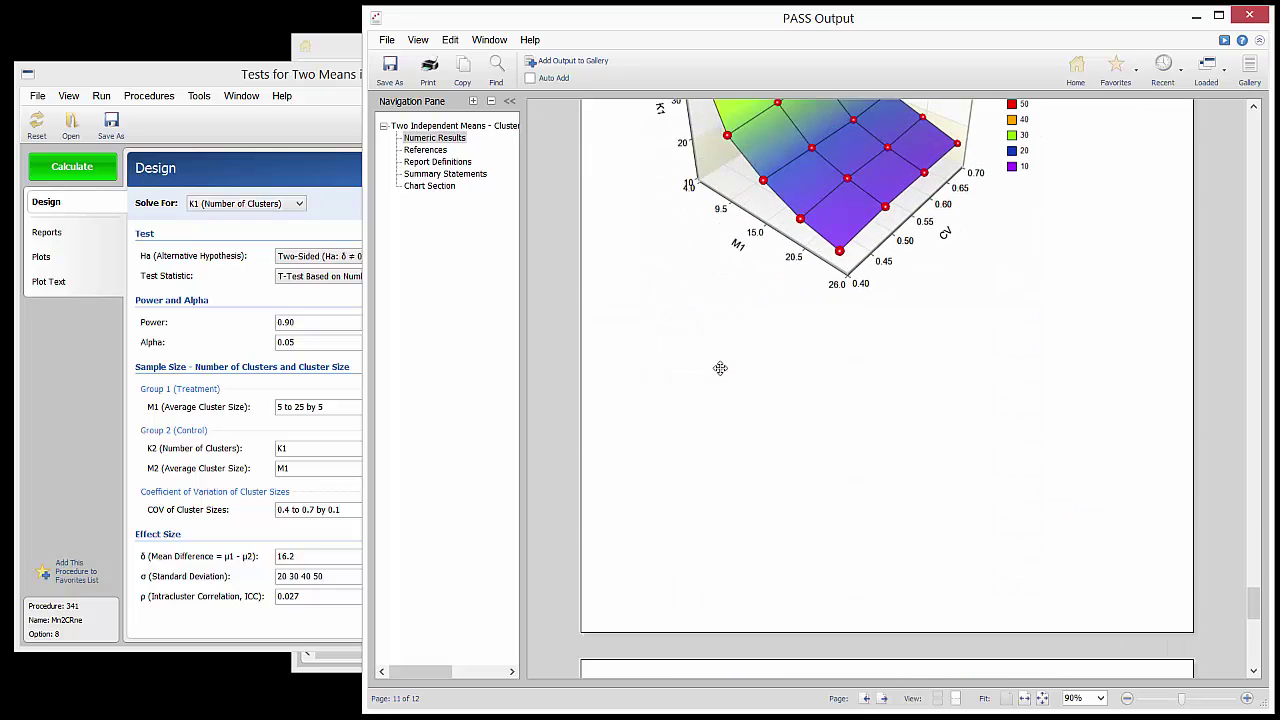